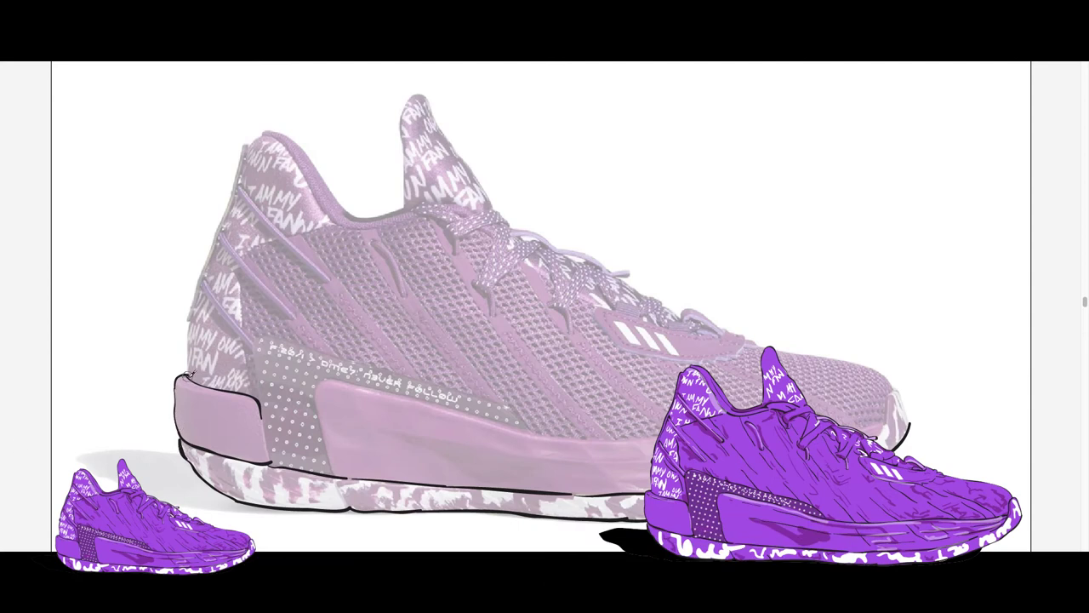
- Brush black outlines along the back of the heel and the collar edge down to the tongue
drag(188, 372, 189, 310)
mouse_move(265, 133)
mouse_down()
mouse_move(245, 147)
mouse_move(230, 208)
mouse_up()
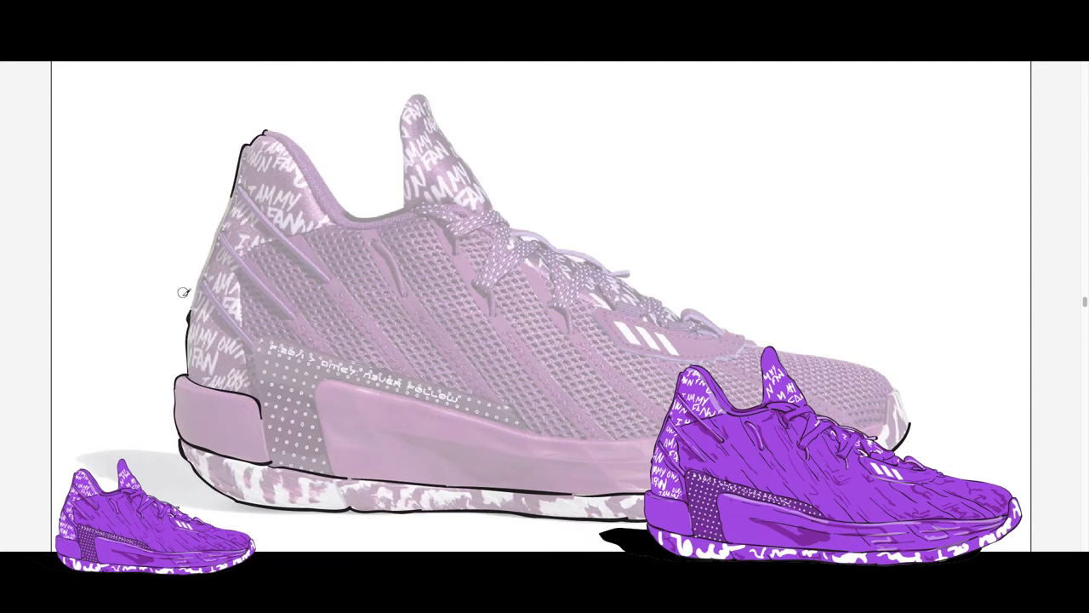
drag(197, 296, 232, 204)
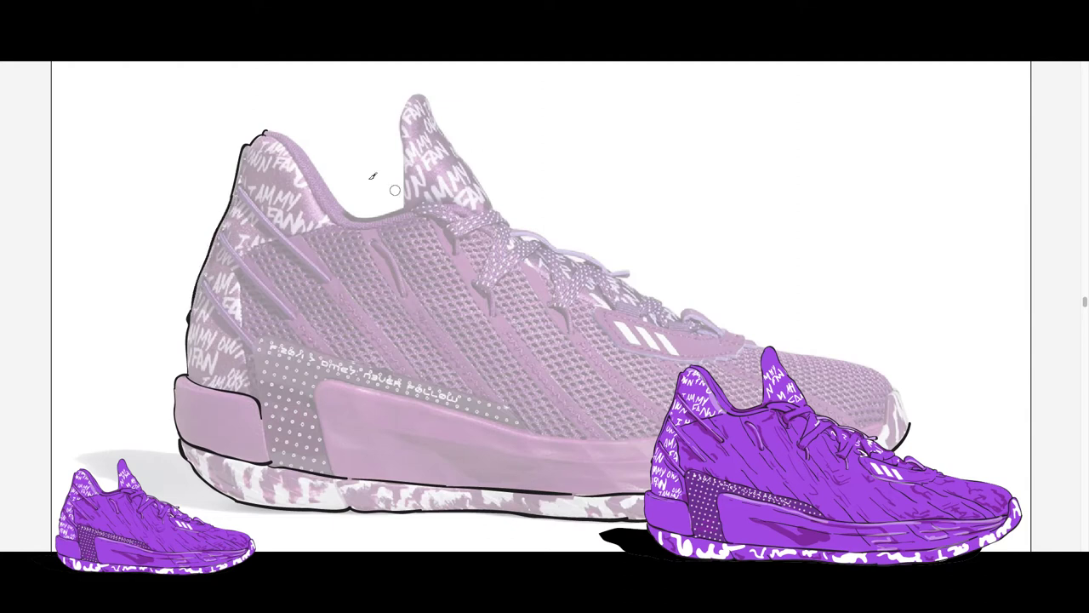
mouse_move(275, 128)
mouse_down()
mouse_move(307, 146)
mouse_move(348, 208)
mouse_move(412, 206)
mouse_up()
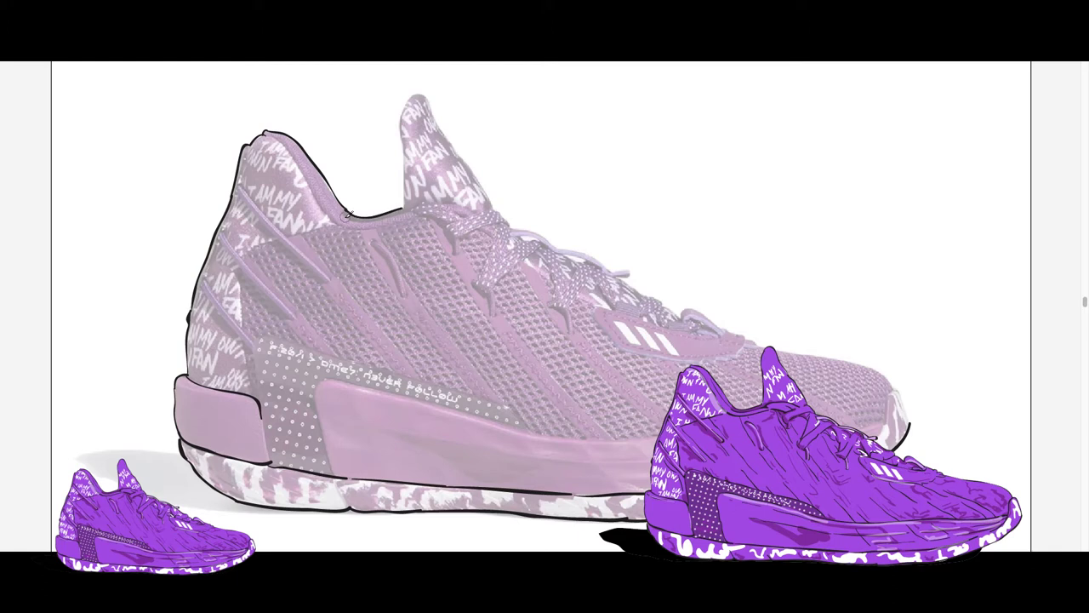
mouse_move(342, 216)
mouse_down()
mouse_move(451, 200)
mouse_move(485, 221)
mouse_up()
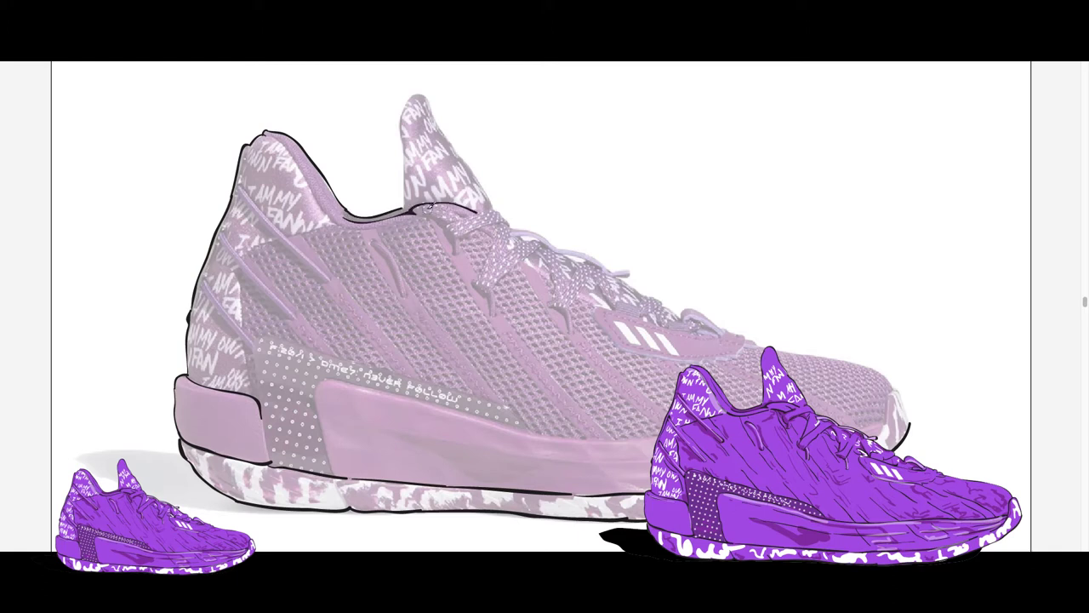
drag(422, 211, 470, 224)
- Ink the inner and lower collar edges, heel top, and the tongue's left edge to its tip
mouse_move(277, 137)
mouse_down()
mouse_move(327, 211)
mouse_move(354, 228)
mouse_move(422, 213)
mouse_up()
drag(321, 209, 422, 214)
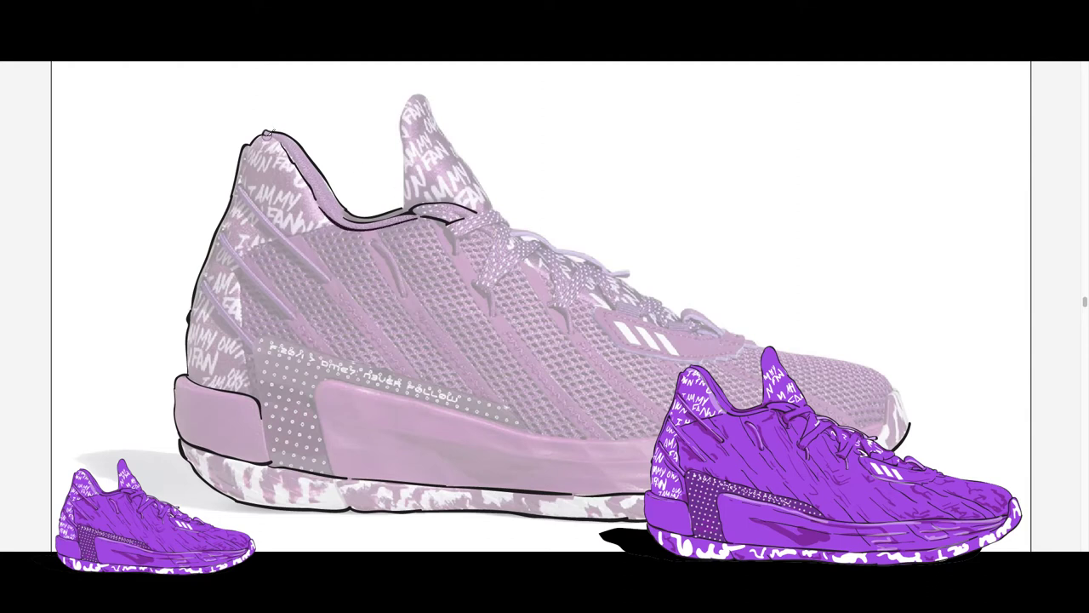
drag(265, 132, 286, 146)
drag(240, 253, 281, 240)
mouse_move(405, 111)
mouse_down()
mouse_move(417, 94)
mouse_move(434, 101)
mouse_move(493, 209)
mouse_up()
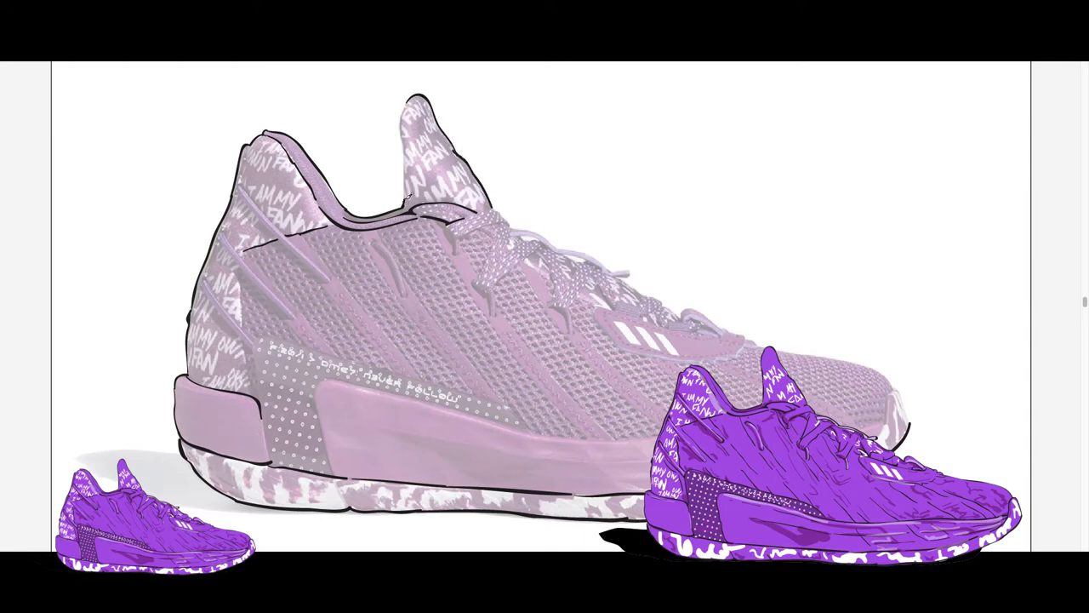
drag(410, 179, 405, 102)
- Outline the collar and lace edge, redo the eyestay stroke, and ink the toe top
mouse_move(512, 220)
mouse_down()
mouse_move(584, 249)
mouse_move(672, 311)
mouse_move(746, 339)
mouse_up()
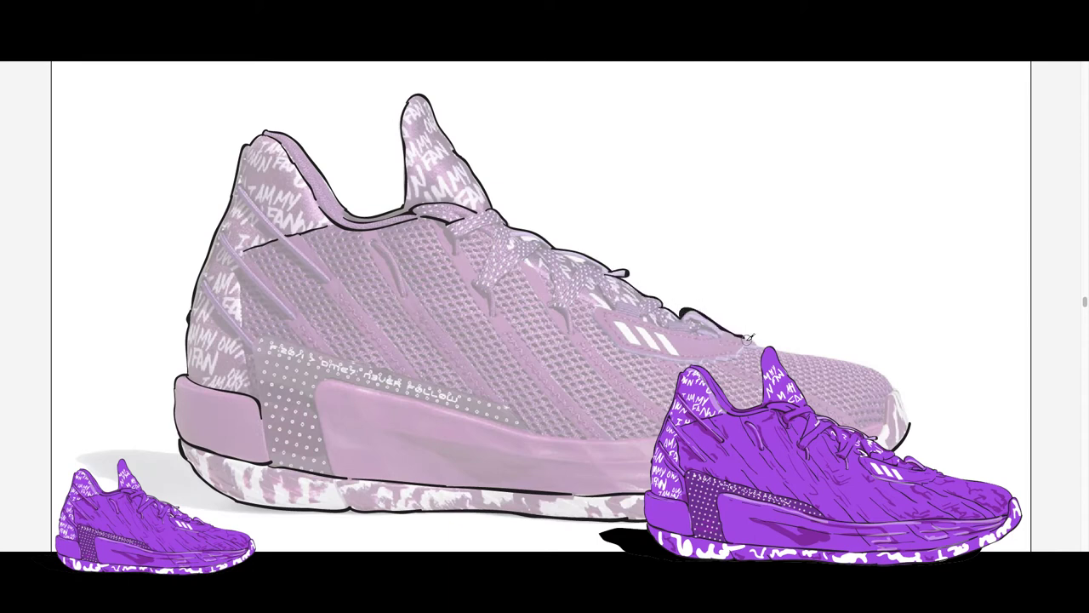
key(ctrl+z)
drag(671, 309, 758, 338)
drag(780, 347, 882, 369)
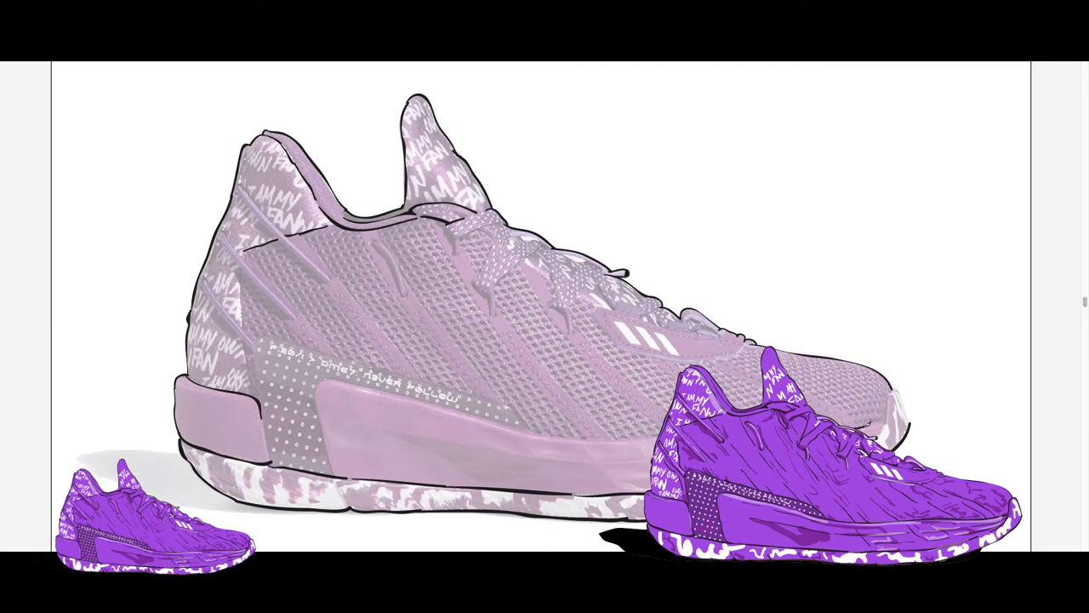
mouse_move(866, 422)
mouse_down()
mouse_move(884, 427)
mouse_move(904, 393)
mouse_move(912, 419)
mouse_up()
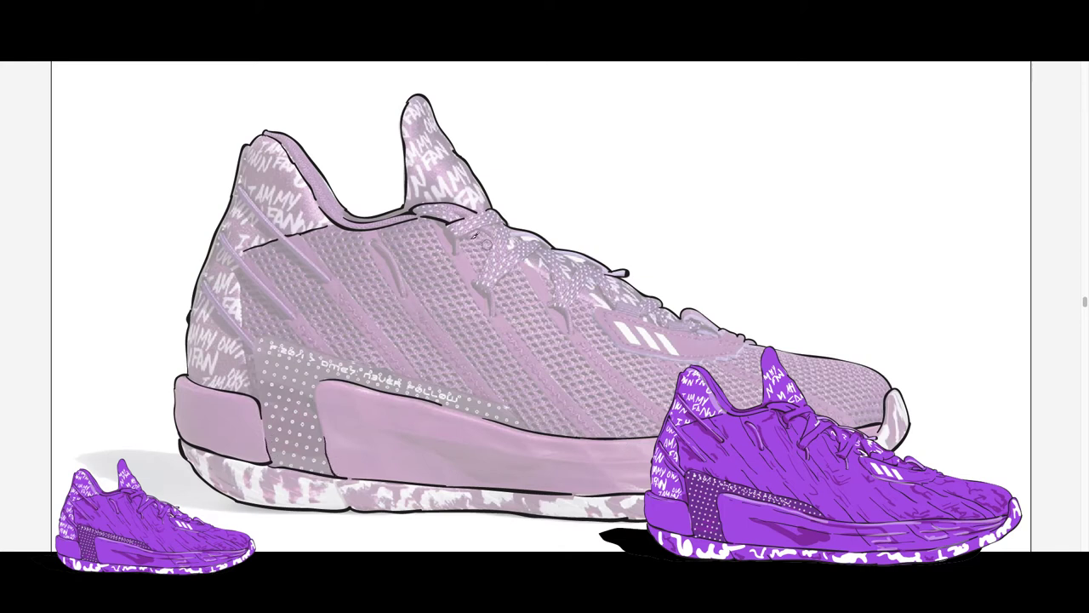
- Outline the laces from the tongue down toward the toe, plus a small dot on the collar
mouse_move(448, 242)
mouse_down()
mouse_move(500, 217)
mouse_move(473, 291)
mouse_move(519, 233)
mouse_move(567, 252)
mouse_move(549, 302)
mouse_move(605, 286)
mouse_up()
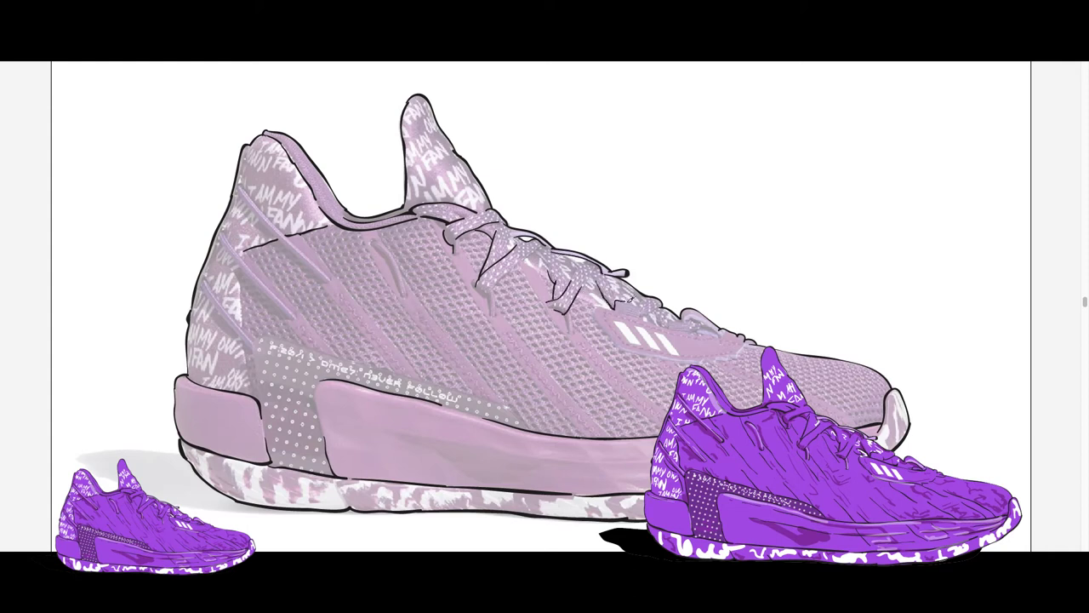
mouse_move(520, 264)
mouse_down()
mouse_move(545, 245)
mouse_move(506, 226)
mouse_up()
drag(589, 295, 684, 322)
mouse_move(613, 334)
mouse_down()
mouse_move(672, 357)
mouse_move(762, 347)
mouse_up()
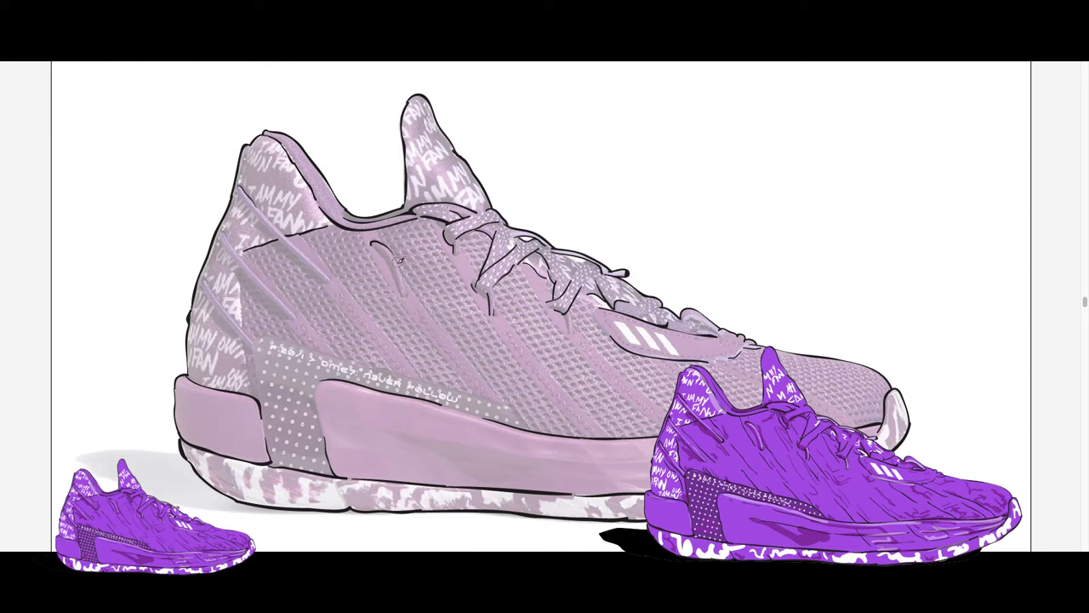
click(377, 230)
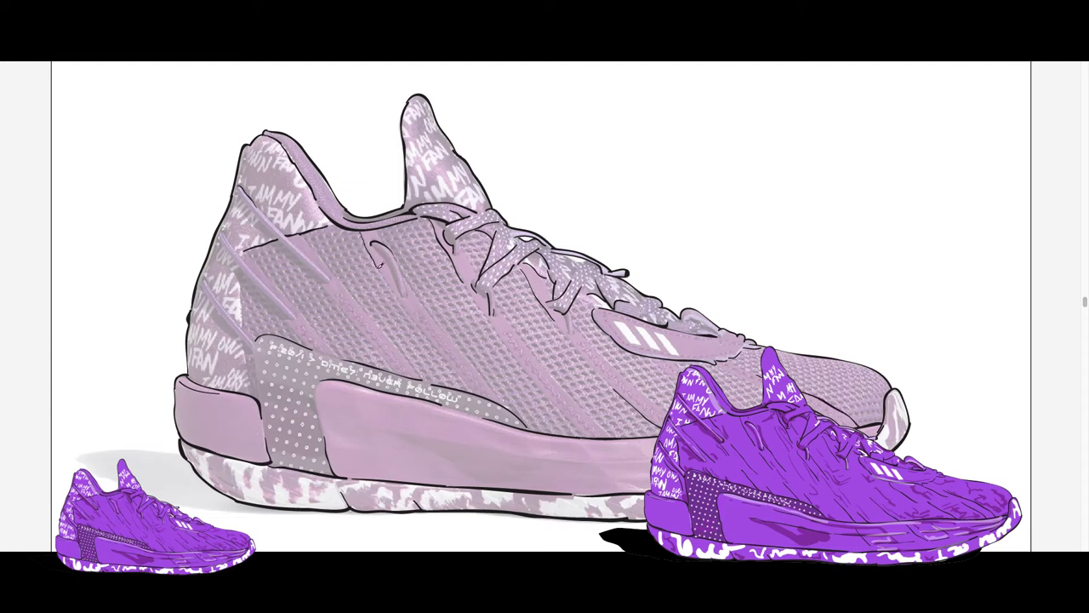
- Draw stripe lines on the upper, contour lines along the midsole, and a crease shading stroke
mouse_move(381, 265)
mouse_down()
mouse_move(396, 290)
mouse_move(425, 302)
mouse_move(438, 345)
mouse_up()
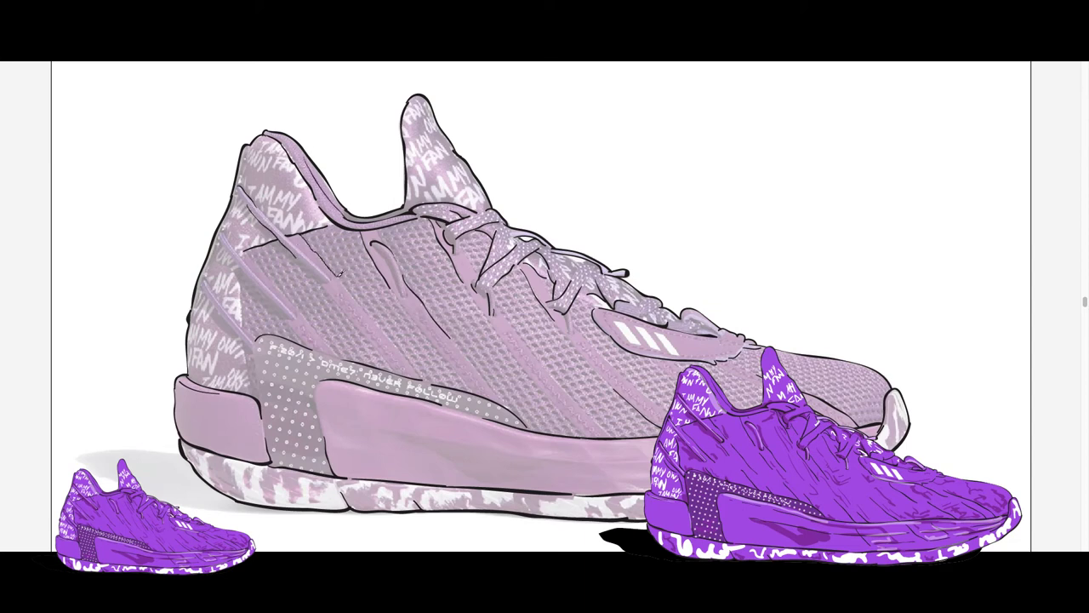
drag(317, 256, 304, 239)
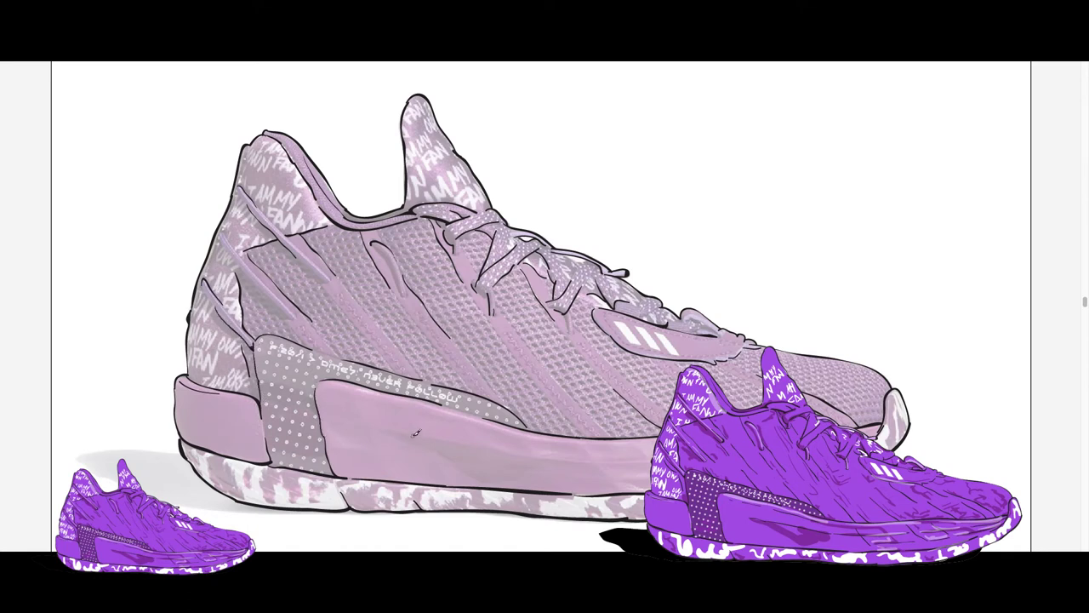
mouse_move(416, 432)
mouse_down()
mouse_move(541, 456)
mouse_move(647, 460)
mouse_up()
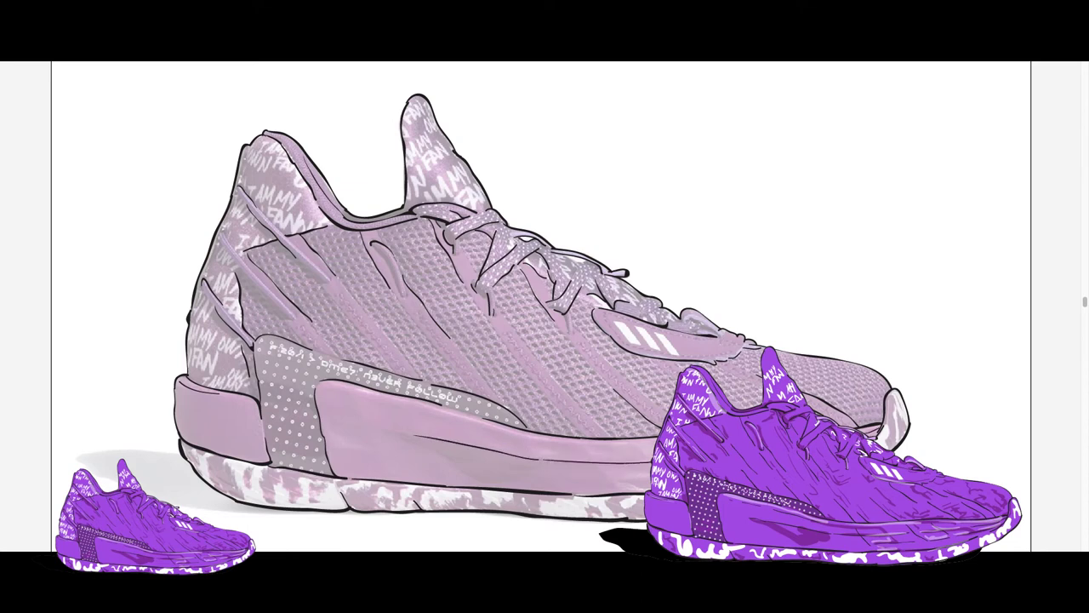
drag(590, 451, 649, 481)
drag(394, 400, 521, 441)
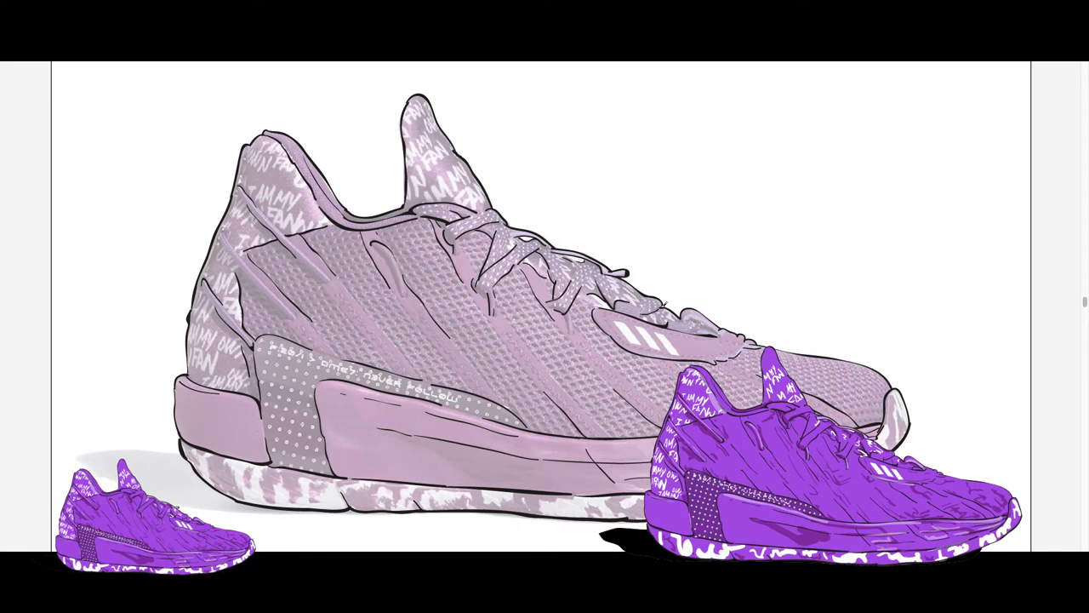
drag(685, 319, 715, 328)
drag(258, 281, 298, 316)
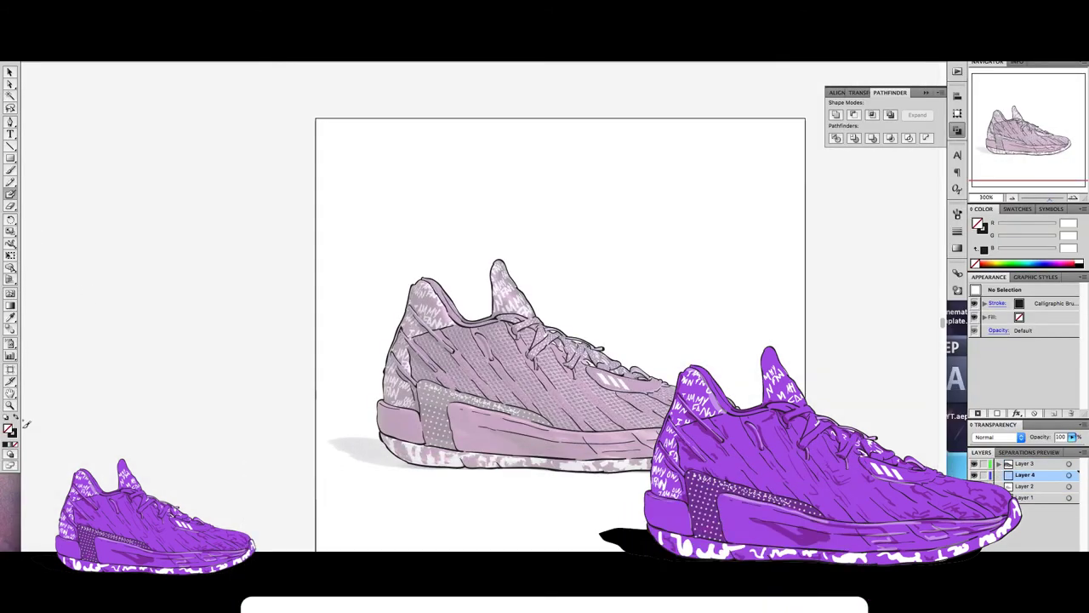
- Set the fill colour to a purple shade in the colour picker
double_click(12, 431)
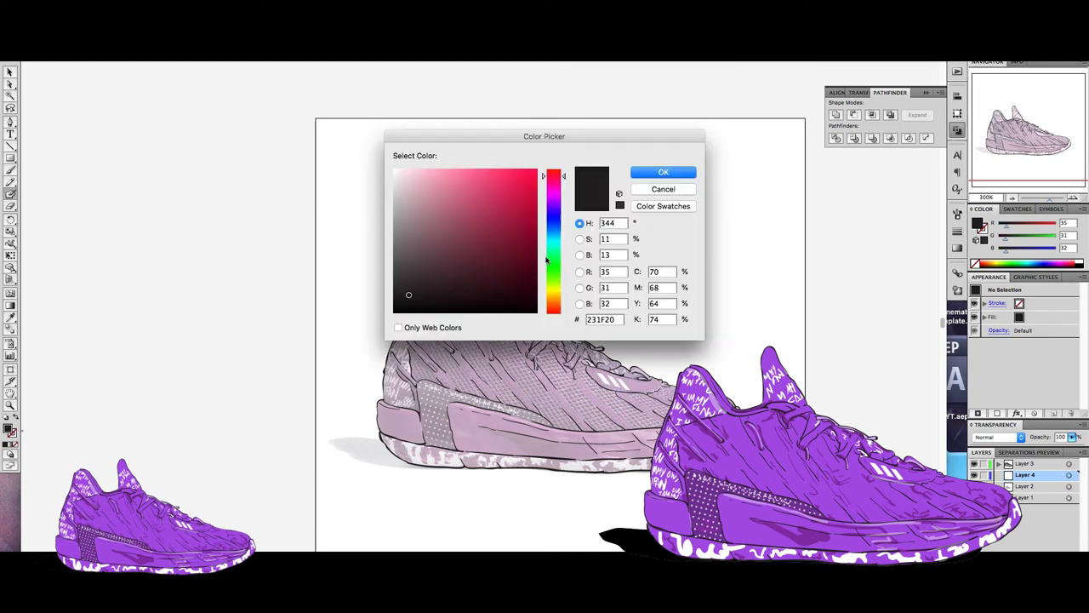
drag(522, 199, 505, 150)
click(661, 170)
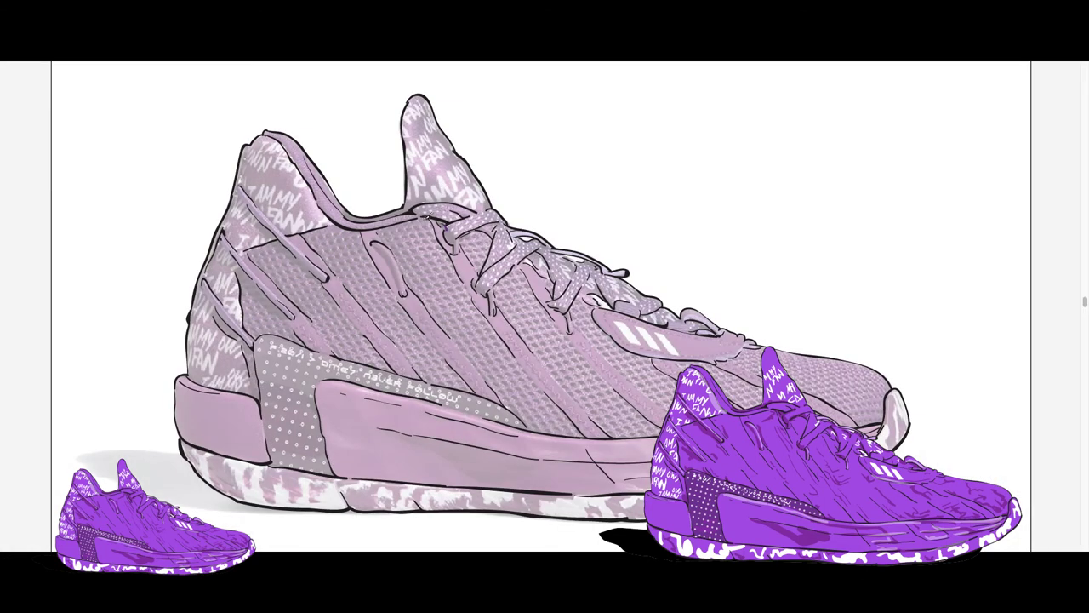
- Paint purple accent strokes on the tongue, upper mesh, heel panel and diagonally along the collar
drag(429, 214, 453, 250)
click(376, 244)
drag(384, 264, 396, 296)
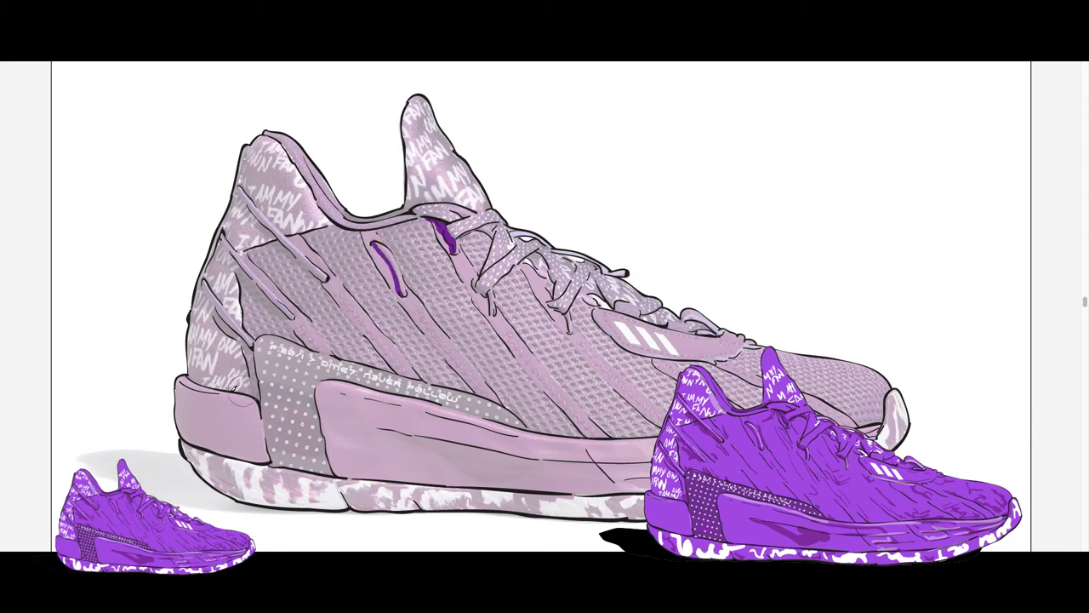
mouse_move(256, 402)
mouse_down()
mouse_move(255, 345)
mouse_move(202, 279)
mouse_up()
drag(239, 188, 328, 280)
- Add short purple accents around the laces and eyelets and along the collar edge
drag(598, 259, 587, 267)
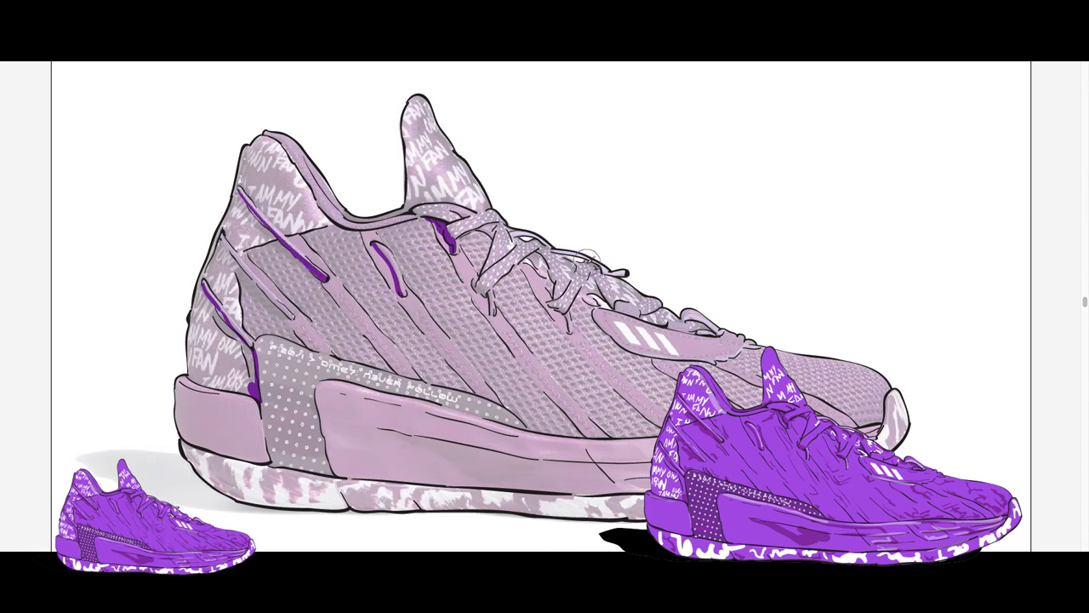
drag(713, 328, 691, 320)
drag(631, 289, 660, 303)
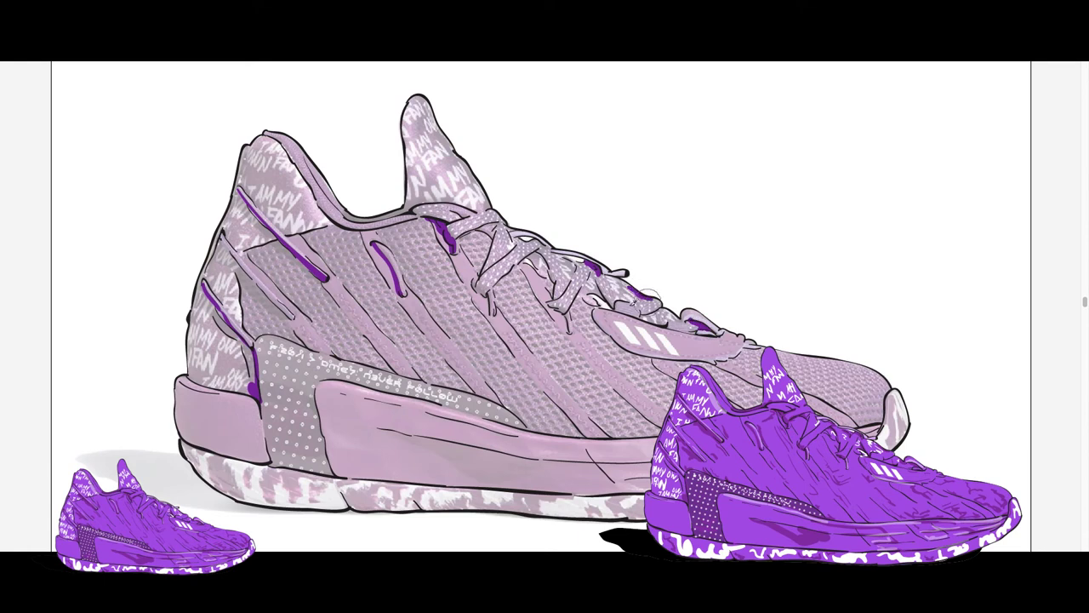
drag(541, 255, 568, 258)
drag(485, 223, 460, 235)
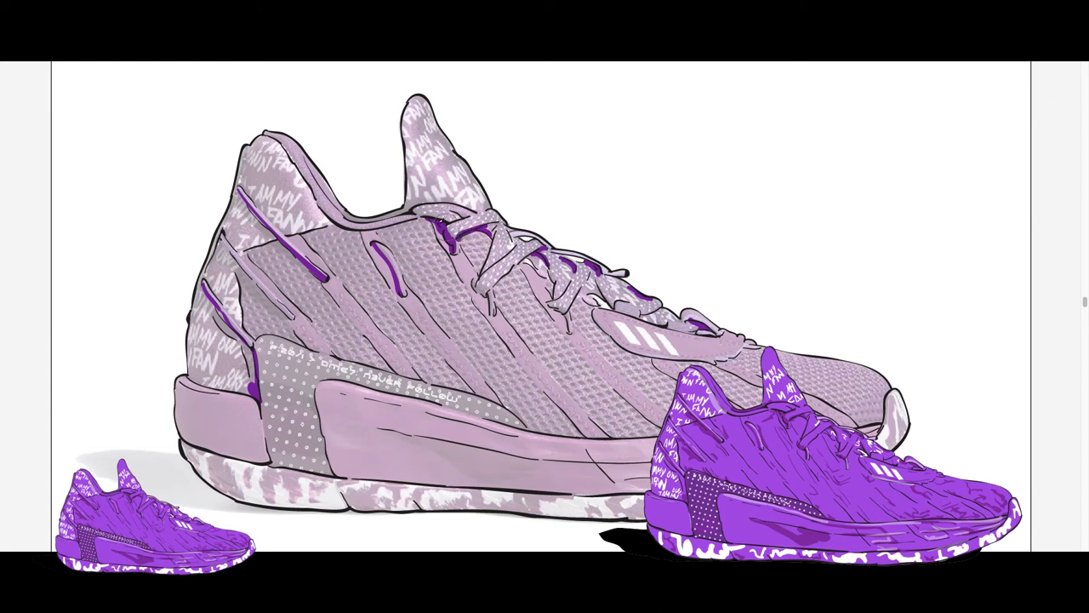
drag(347, 211, 405, 211)
- Paint the purple midsole logo stroke, plus strokes on the lace tip, collar, heel and side panel
mouse_move(379, 429)
mouse_down()
mouse_move(510, 472)
mouse_move(517, 453)
mouse_move(562, 464)
mouse_move(647, 444)
mouse_move(498, 432)
mouse_up()
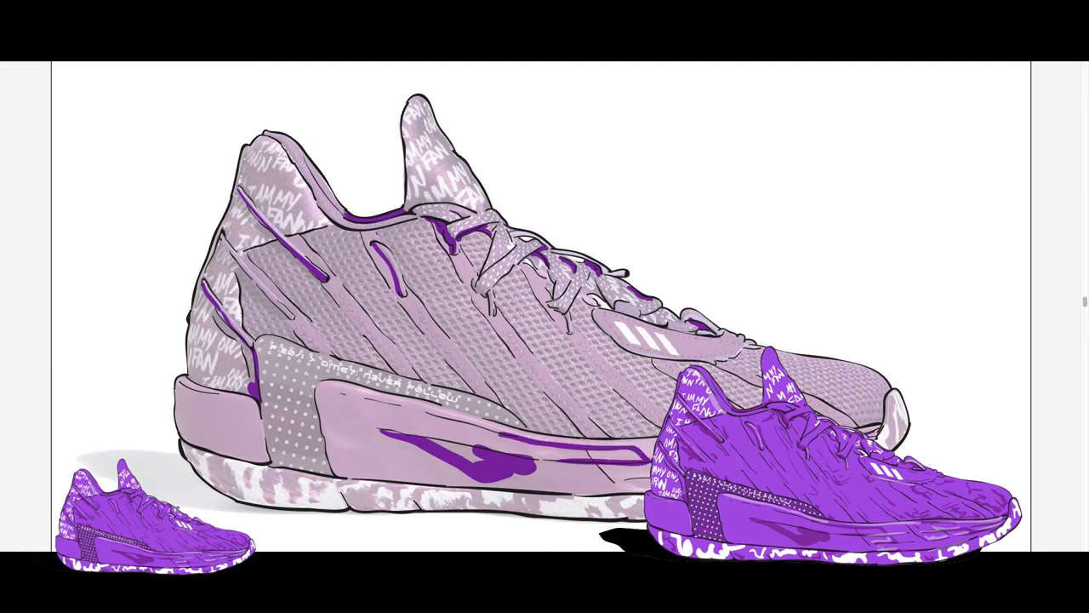
mouse_move(651, 470)
mouse_down()
mouse_move(611, 485)
mouse_move(650, 497)
mouse_up()
drag(721, 337, 741, 347)
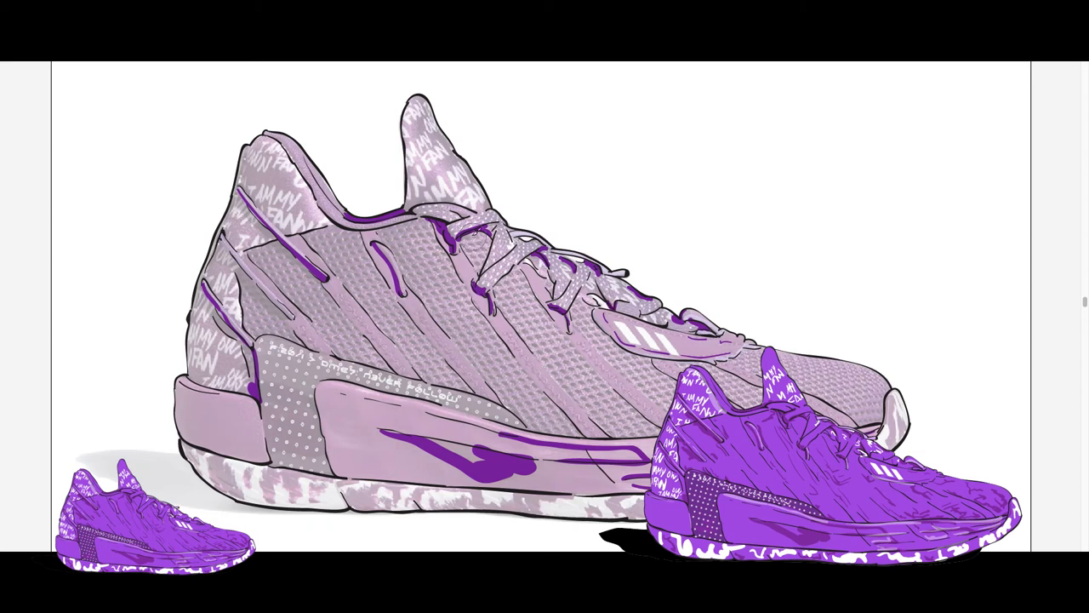
drag(406, 209, 454, 200)
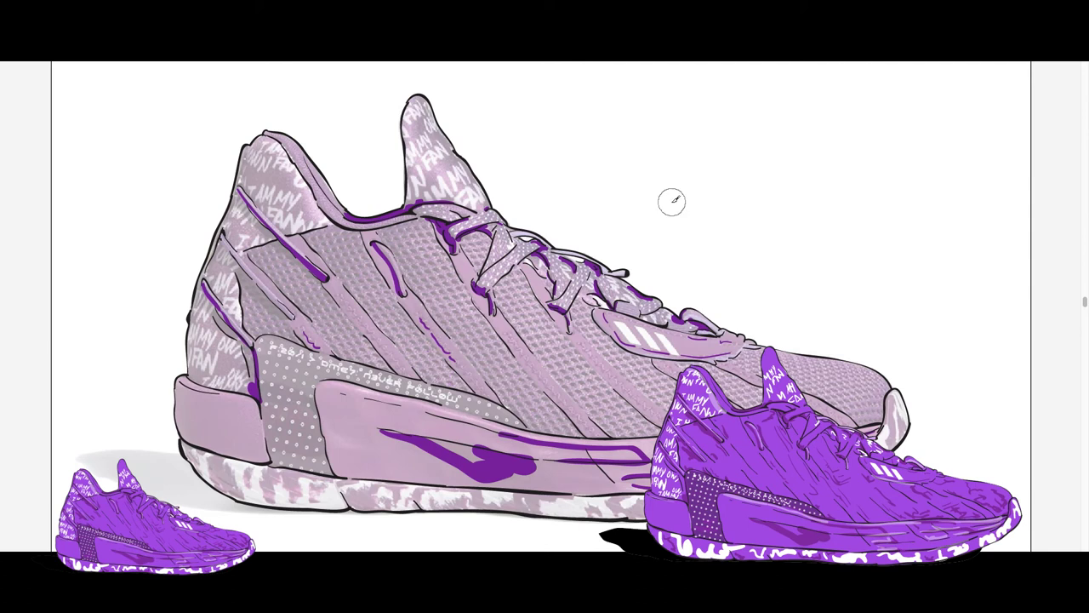
drag(249, 149, 246, 178)
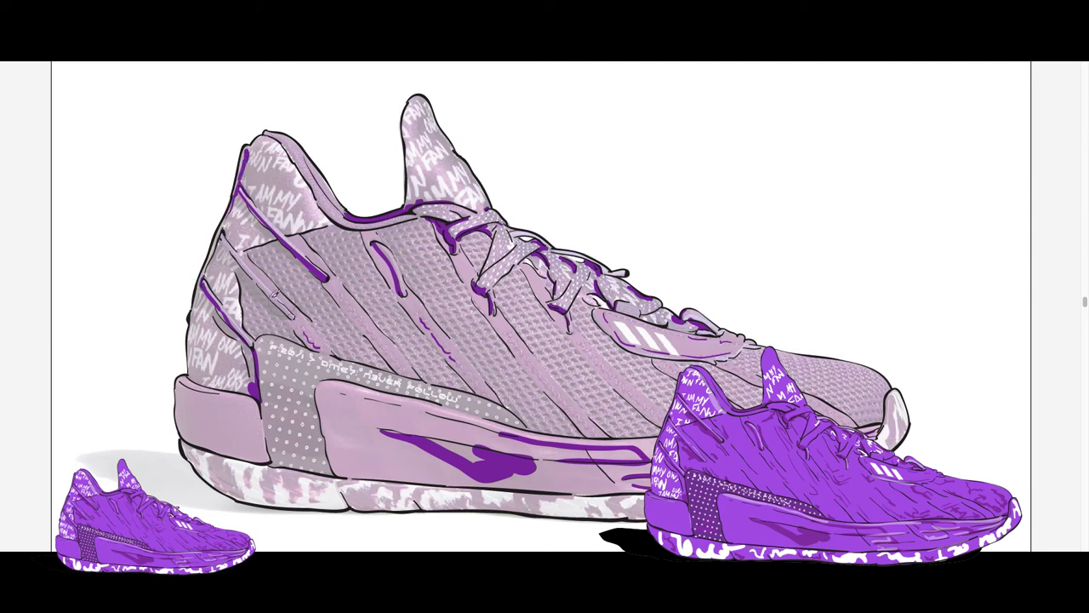
drag(255, 278, 308, 342)
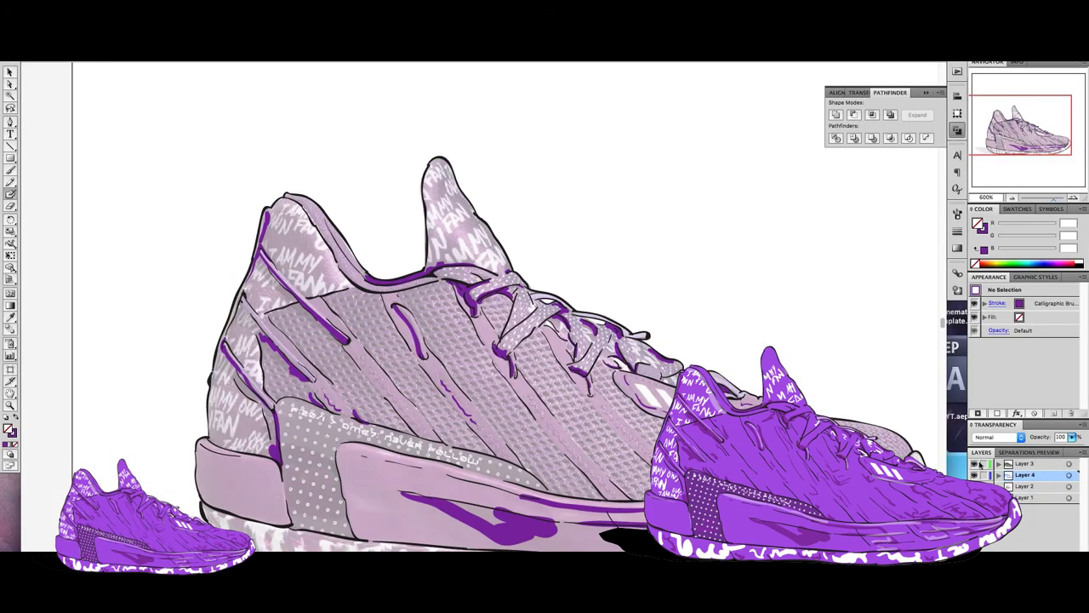
- Hide the line-art layer and paint dark purple shading strokes along the laces
click(975, 464)
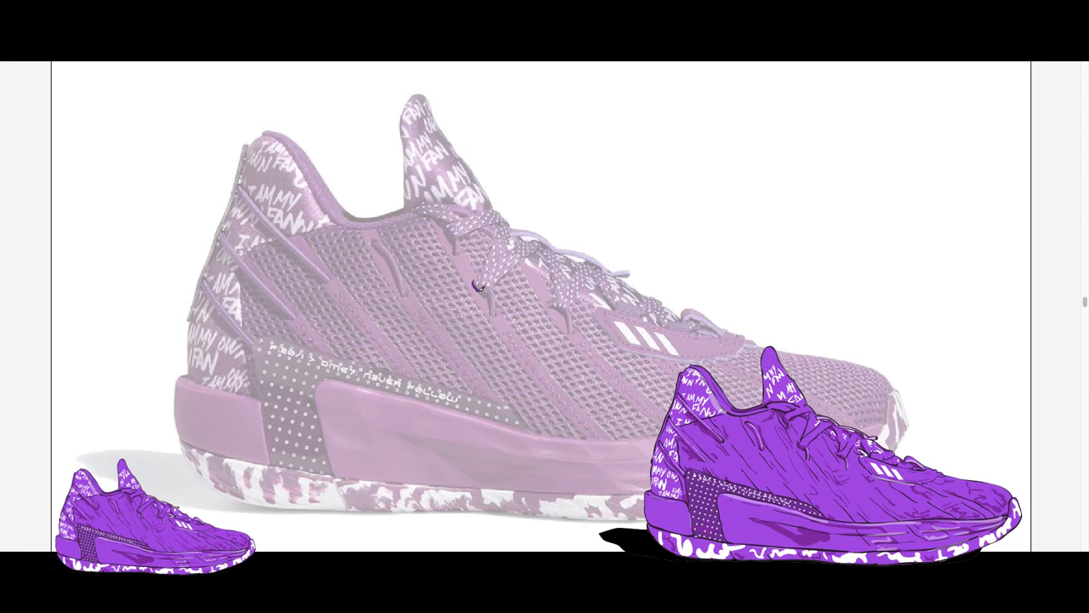
drag(492, 306, 566, 320)
drag(605, 287, 613, 308)
drag(541, 245, 564, 253)
drag(437, 203, 473, 213)
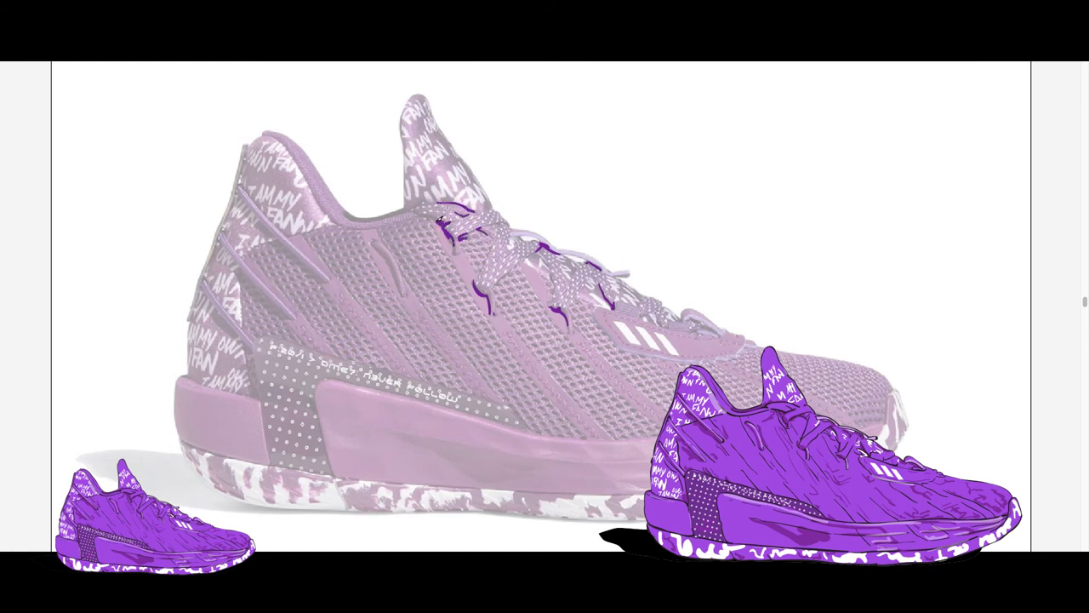
mouse_move(439, 220)
mouse_down()
mouse_move(419, 215)
mouse_move(423, 204)
mouse_up()
- Add dark purple strokes on the mesh, the heel collar's left edge, and the midsole
drag(385, 252, 387, 280)
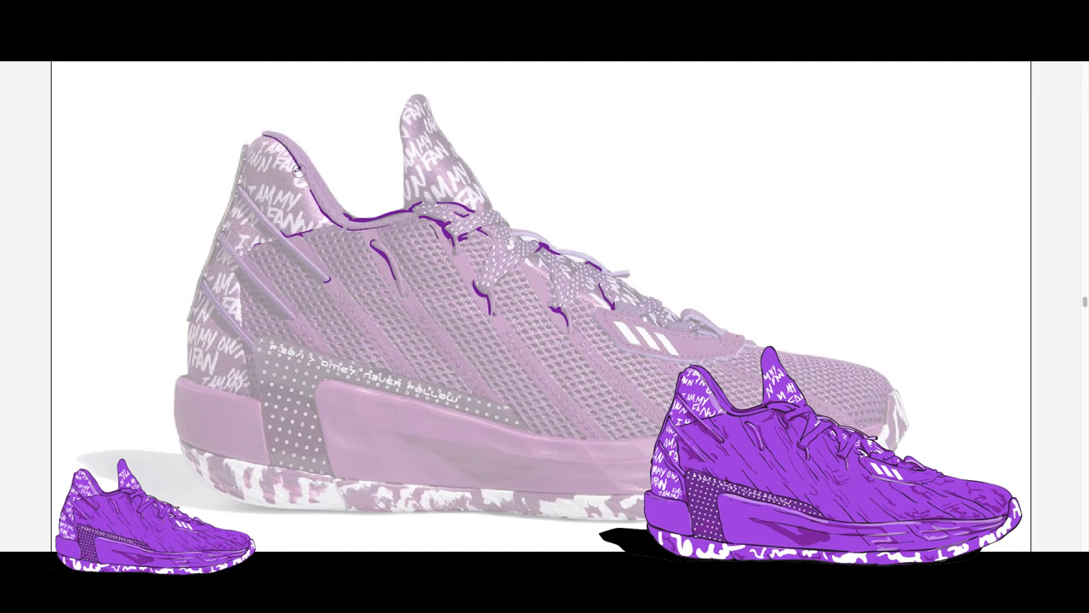
drag(237, 183, 263, 208)
drag(380, 477, 461, 483)
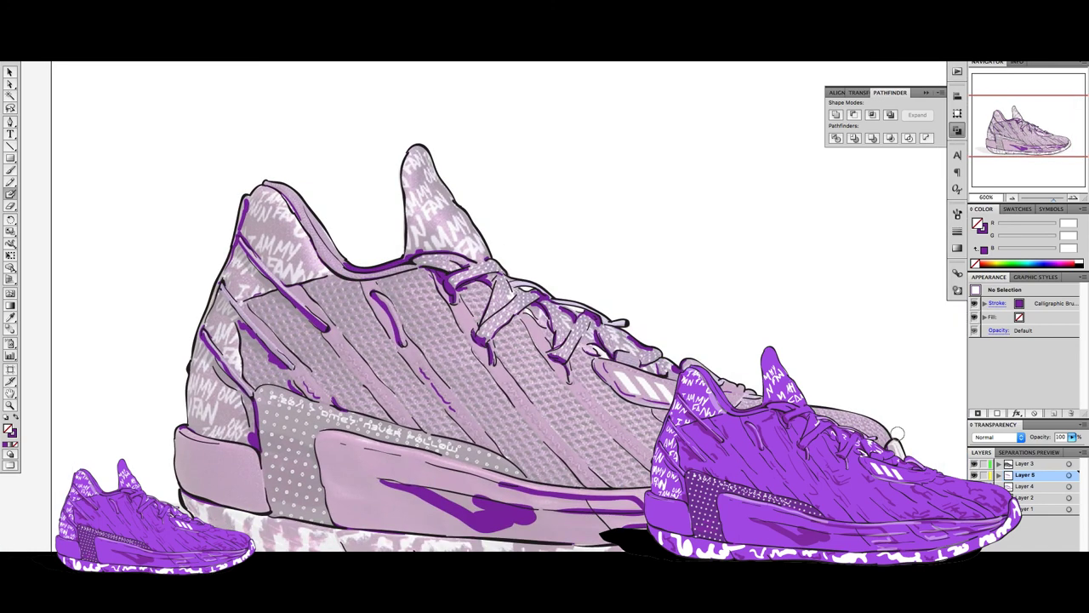
- Switch to white, zoom out, and paint the heel letters N, OV and N
key(ctrl+minus)
key(ctrl+minus)
click(10, 432)
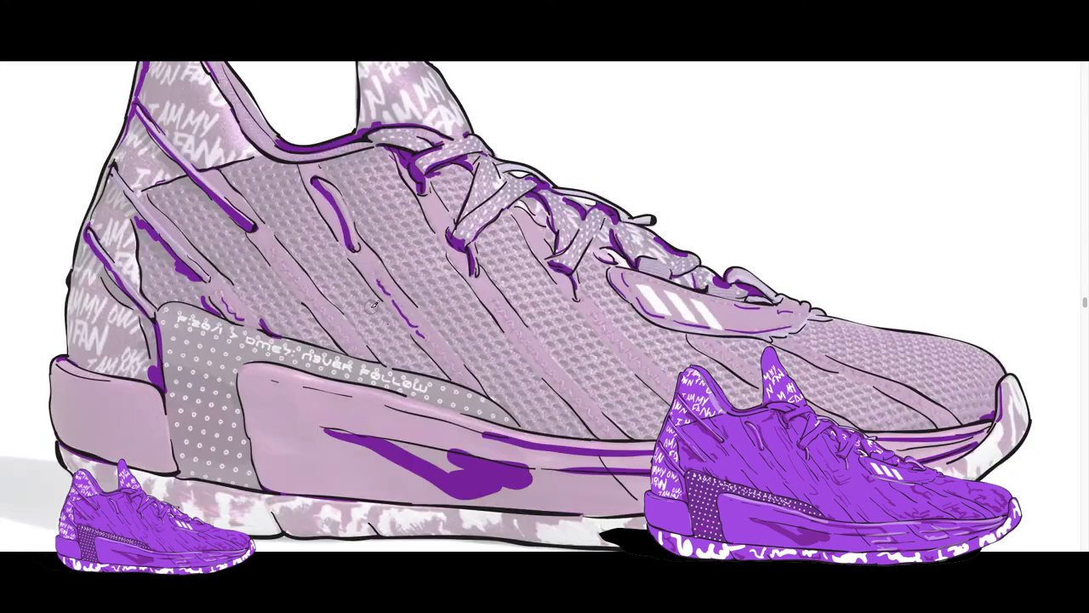
drag(97, 332, 99, 358)
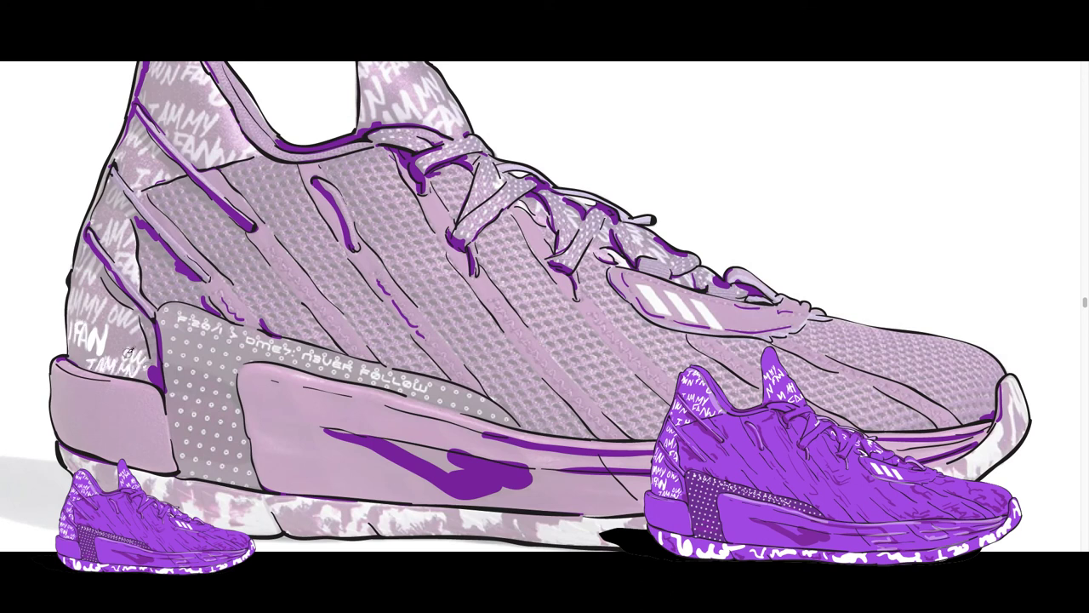
mouse_move(113, 302)
mouse_down()
mouse_move(122, 321)
mouse_move(100, 299)
mouse_move(71, 317)
mouse_up()
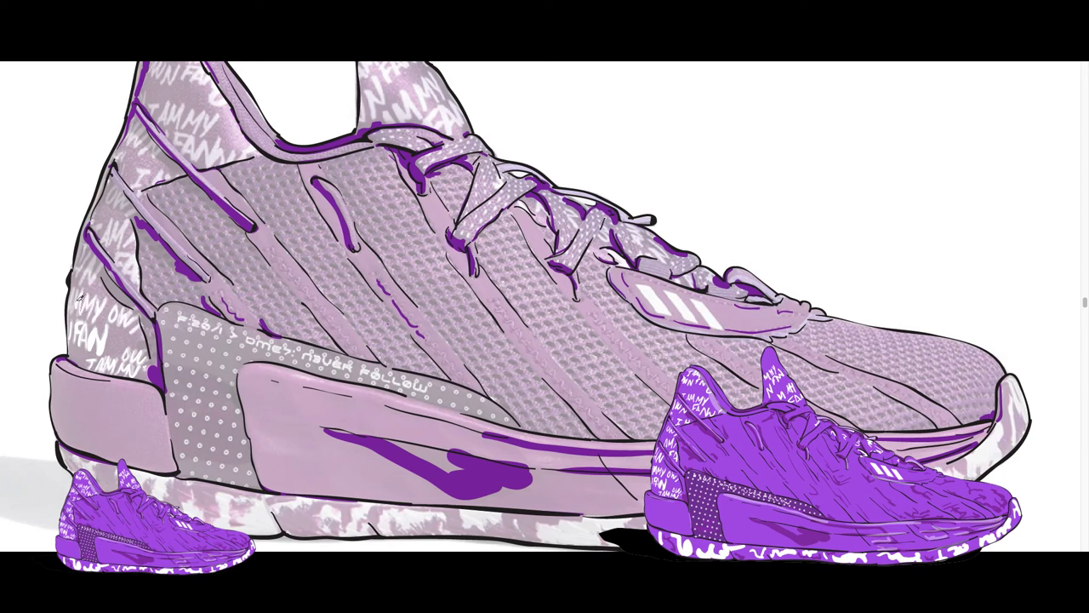
mouse_move(96, 255)
mouse_down()
mouse_move(94, 281)
mouse_move(119, 216)
mouse_move(123, 252)
mouse_up()
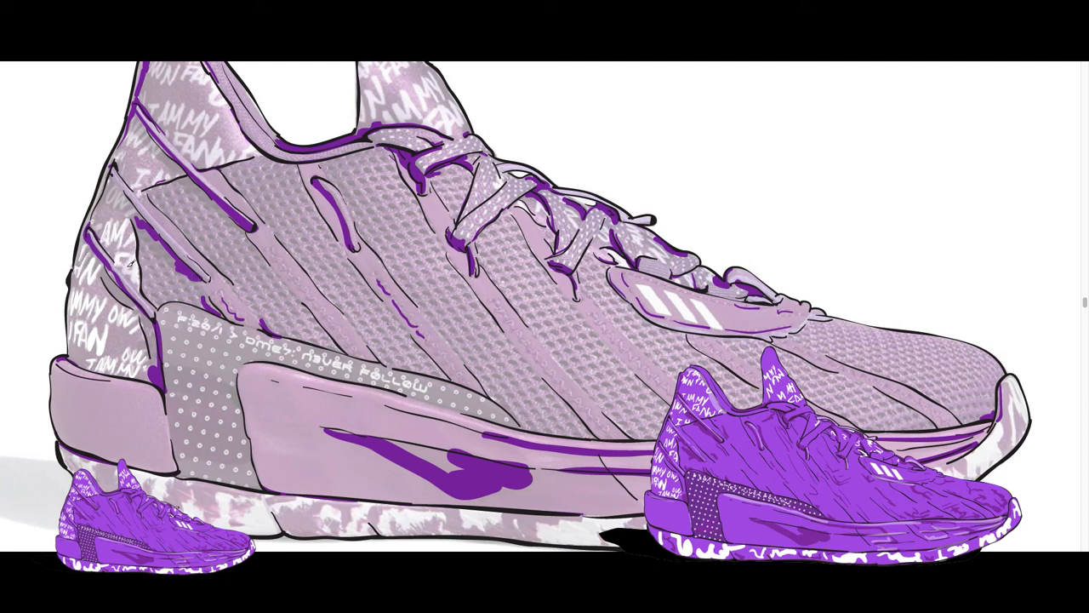